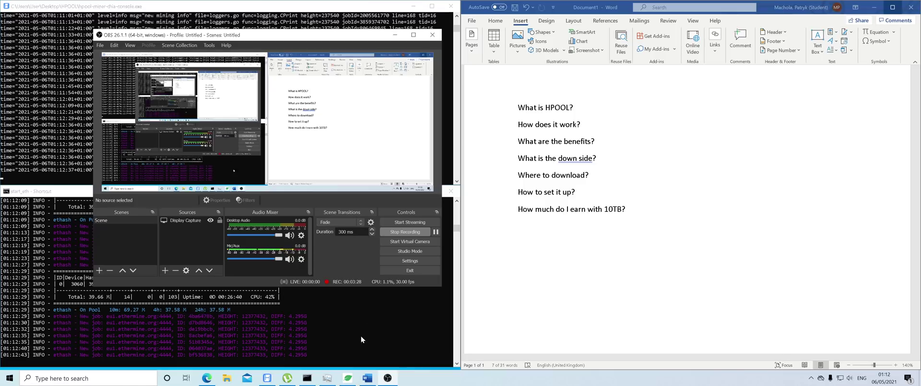
Bring the Chia wallet window to the front from the taskbar
click(348, 377)
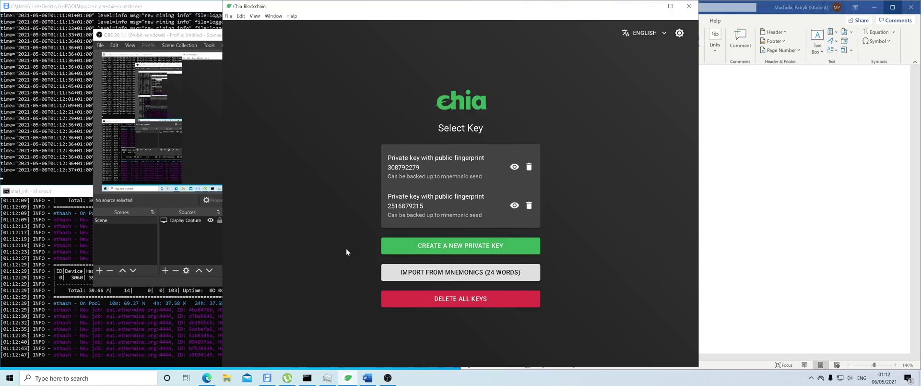
View the second private key's seed phrase details, then close them
click(515, 205)
drag(350, 212, 590, 236)
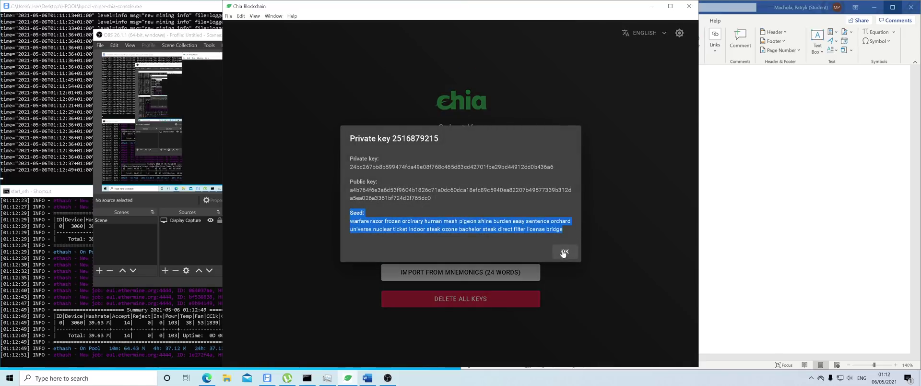
click(575, 252)
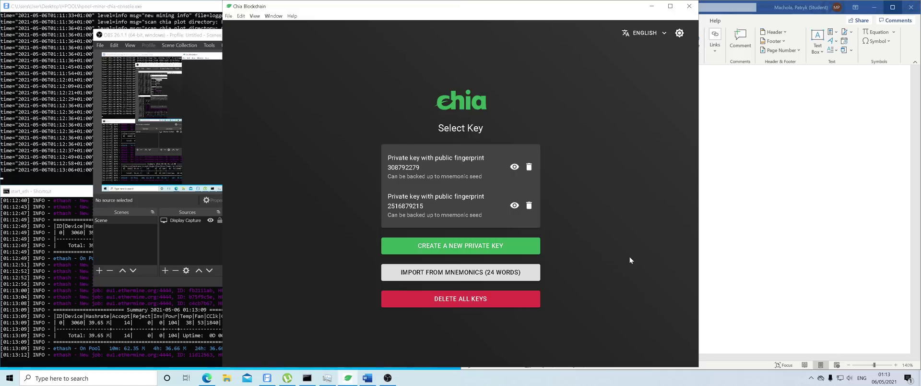
In Word, highlight the 'What is the down side?' question, then bring the Edge browser forward
click(767, 279)
click(611, 146)
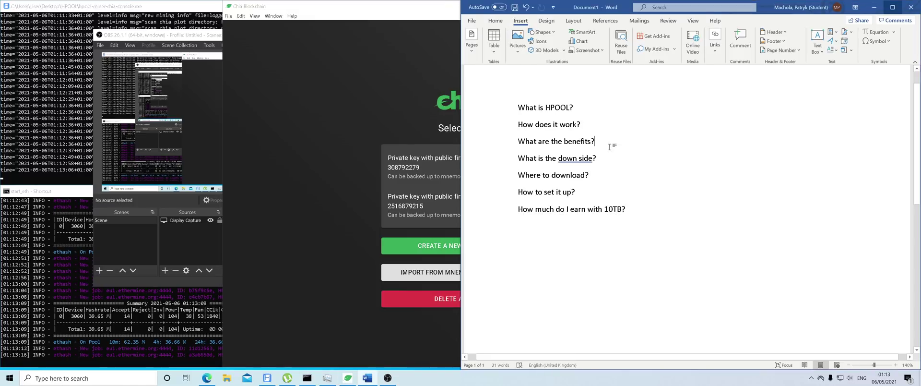
drag(601, 159, 518, 158)
click(614, 157)
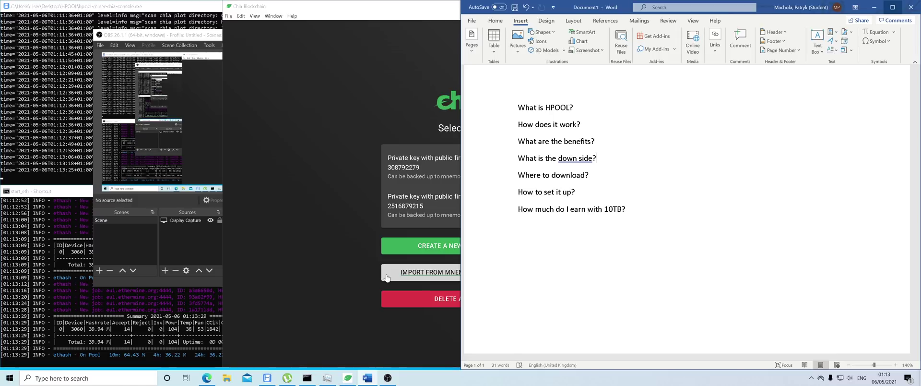
click(207, 377)
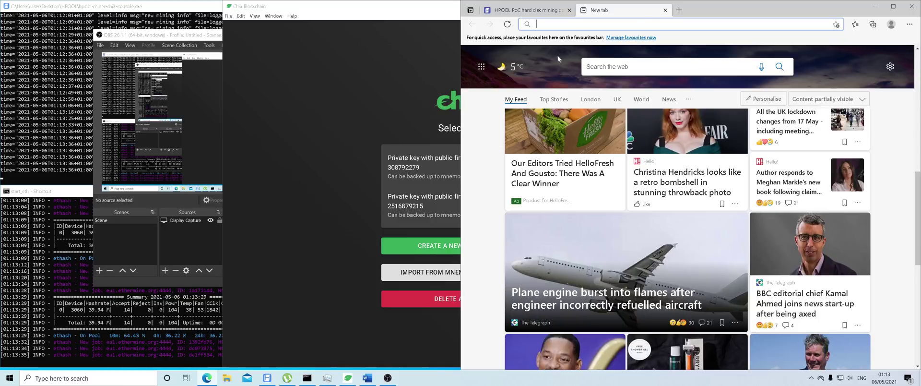
Launch Brave, go to hpool.com and maximize the browser window
key(super)
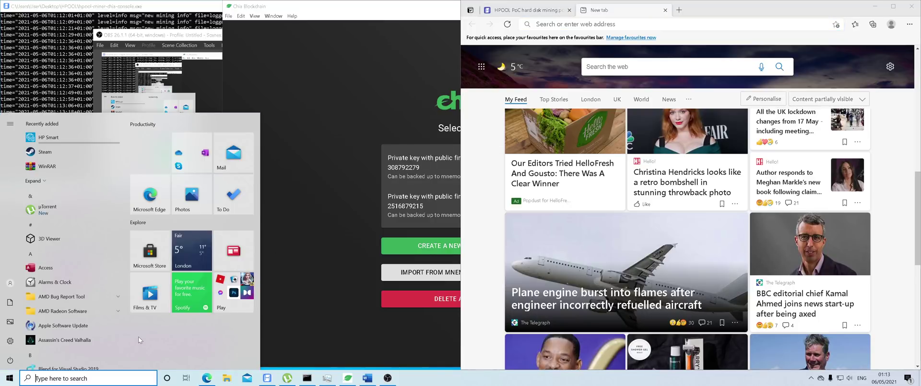
text(brave)
key(Return)
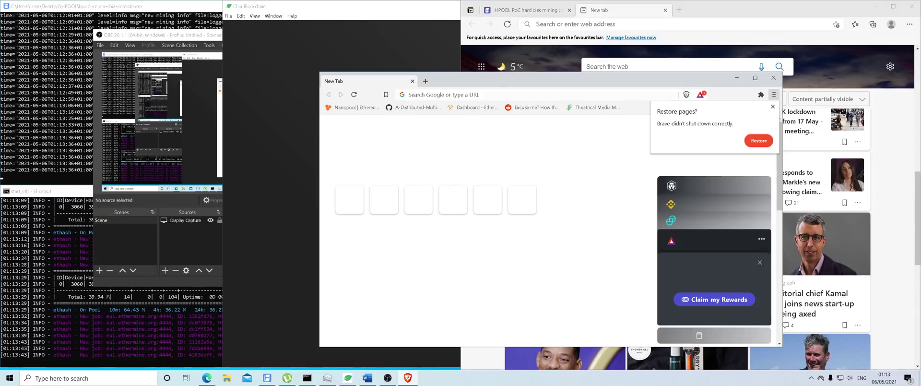
text(hpool.com)
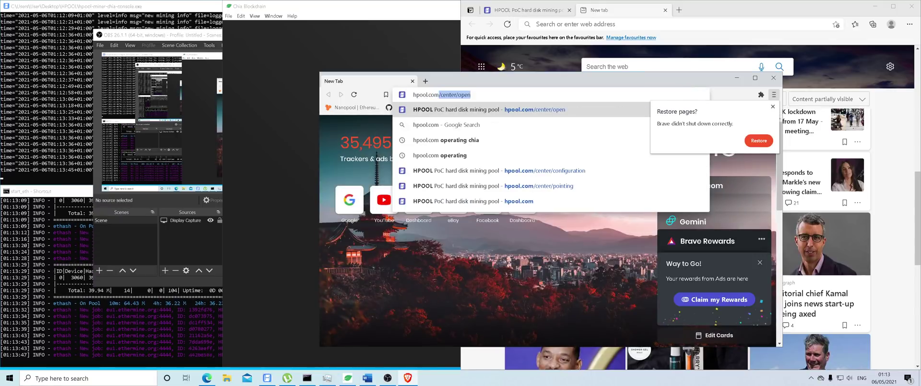
key(Delete)
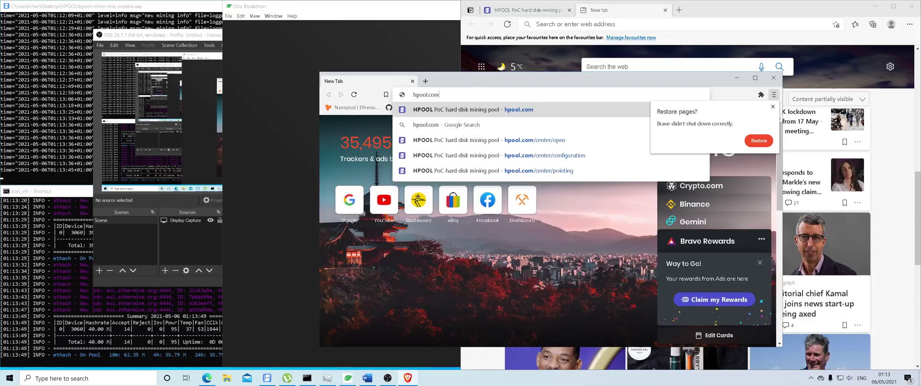
key(Return)
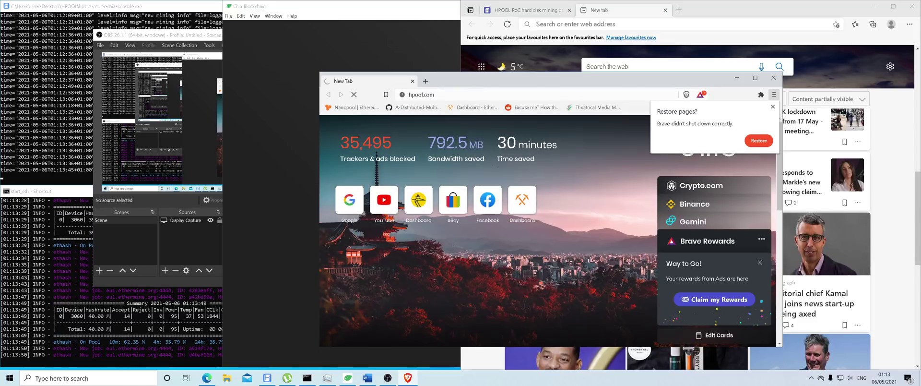
double_click(474, 81)
Switch the HPOOL site language to Simplified Chinese and back to English
mouse_move(609, 51)
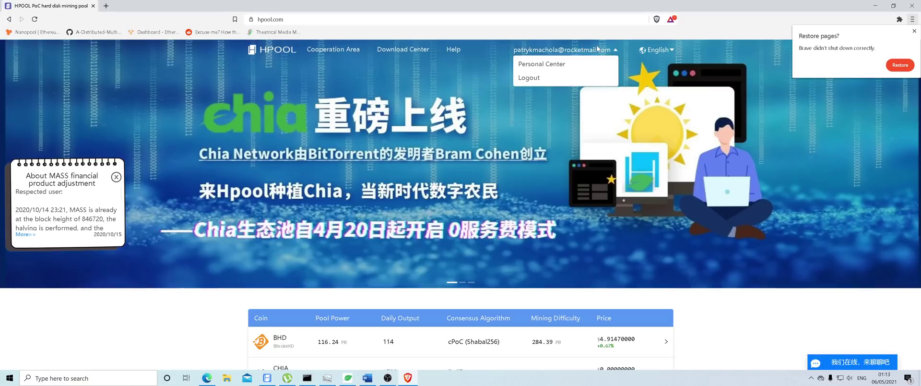
mouse_move(655, 50)
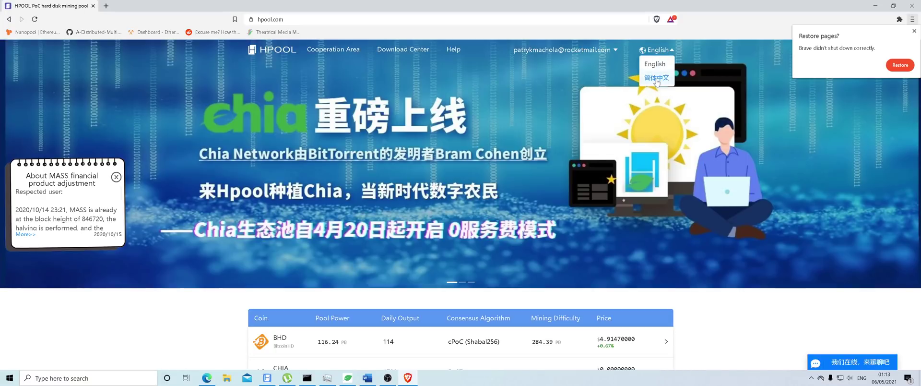
click(656, 78)
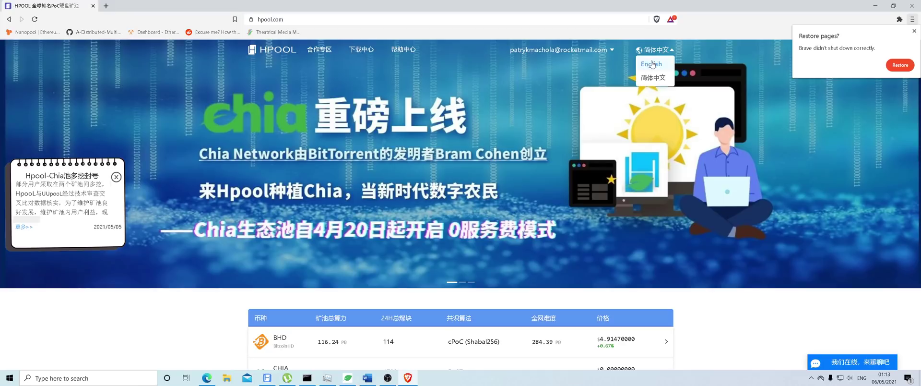
click(654, 67)
Open the Chia mining tutorial in a new tab, return home, and open the Personal Center
click(603, 62)
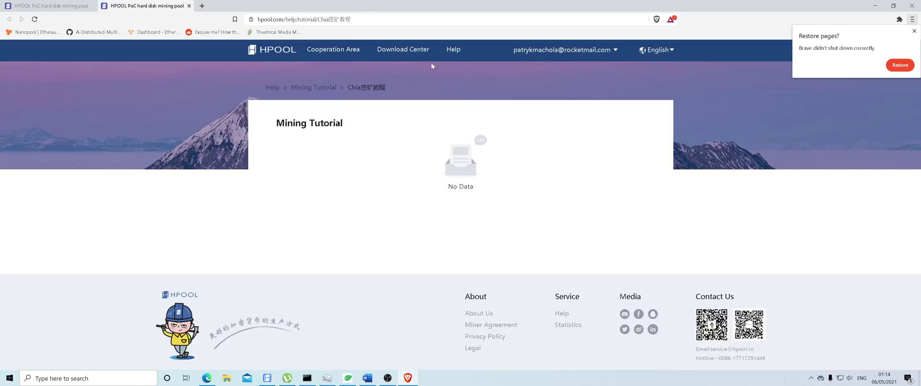
click(268, 53)
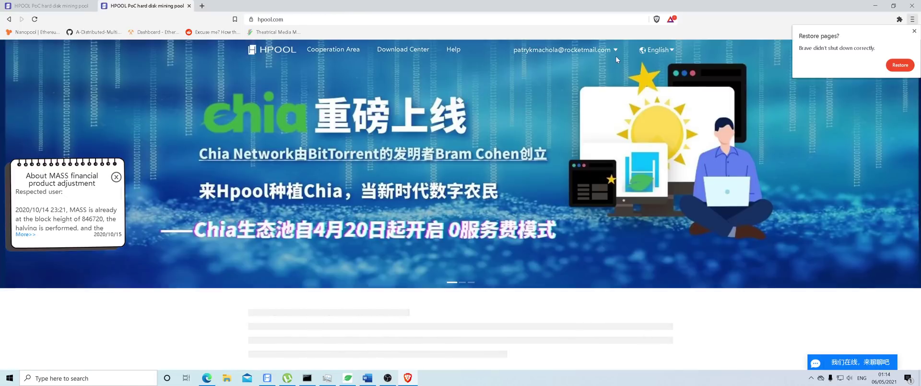
mouse_move(606, 51)
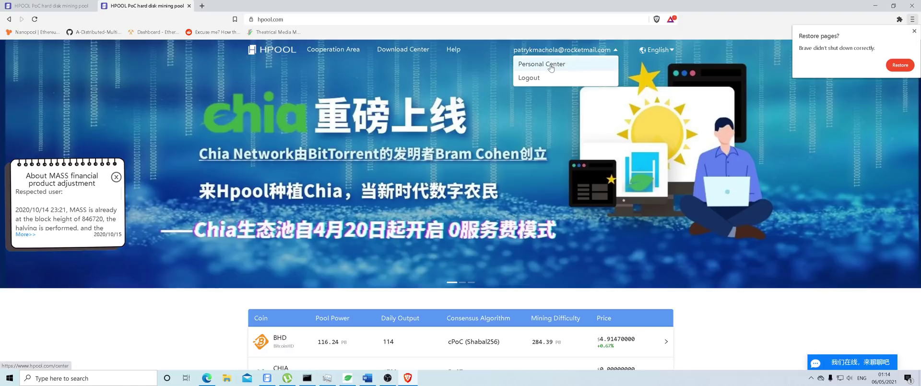
click(551, 68)
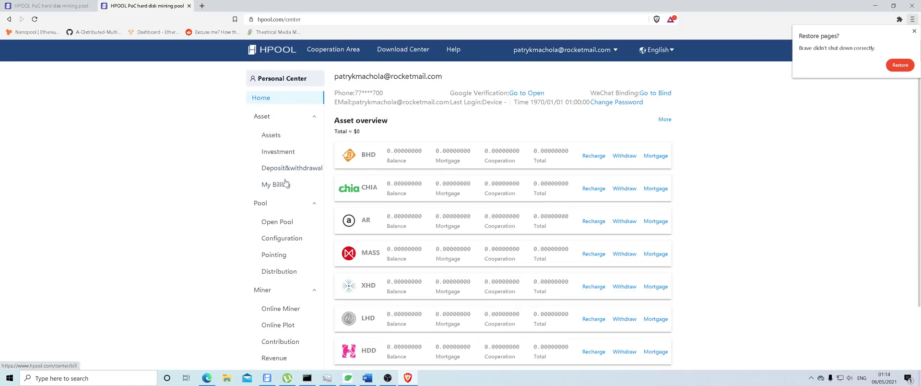
Open the Security settings and highlight the SMS Verification row's Bound status
scroll(290, 273, down, 3)
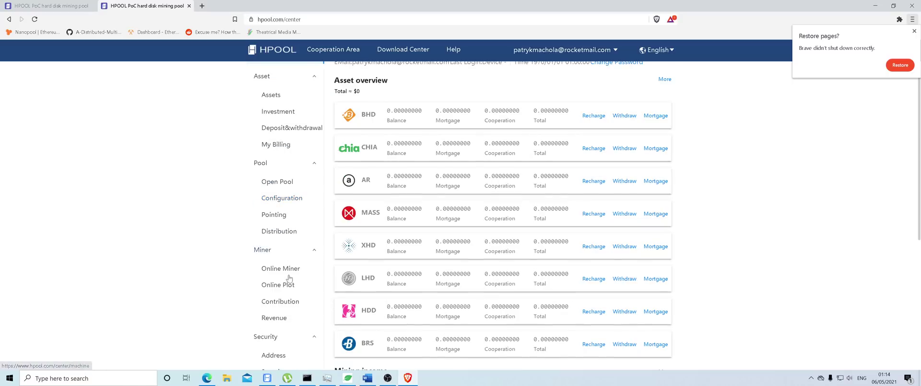
click(292, 292)
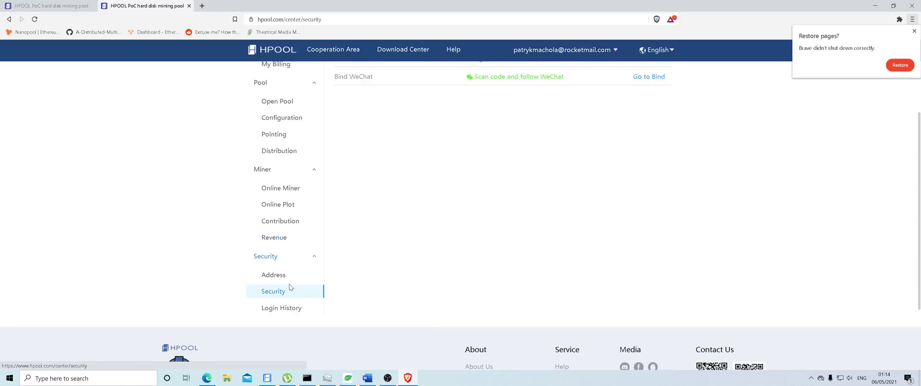
scroll(297, 286, up, 2)
scroll(307, 279, up, 1)
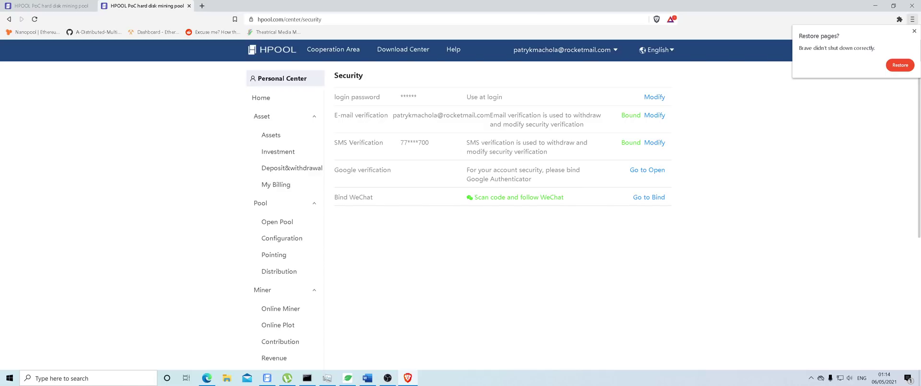
drag(335, 142, 555, 156)
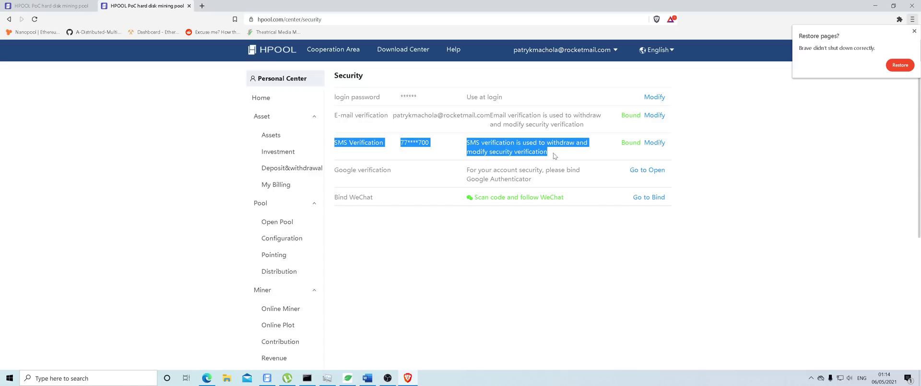
mouse_move(580, 53)
drag(622, 143, 641, 143)
click(418, 152)
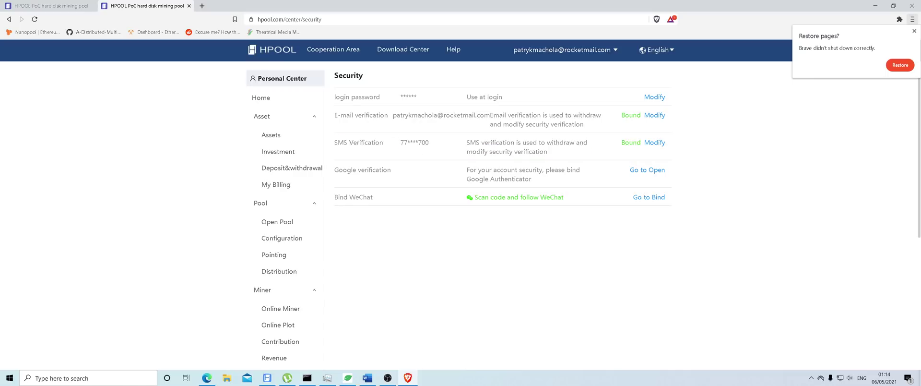
On the pool Configuration page, select the API key and pool public key, then go to the Tools download page
click(275, 243)
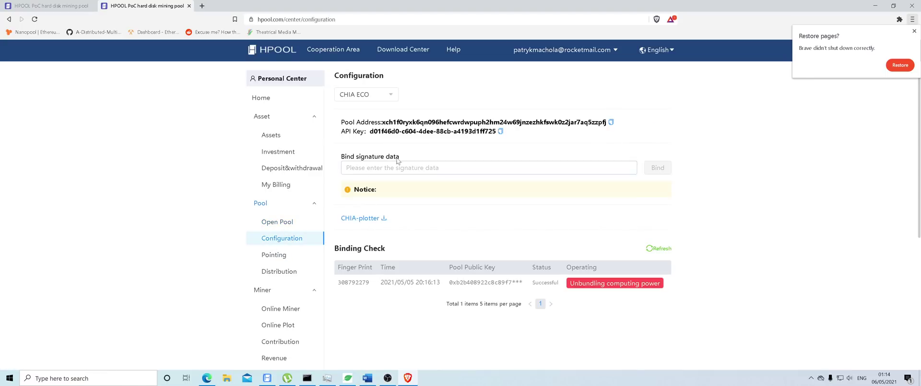
drag(339, 124, 531, 148)
click(545, 152)
triple_click(409, 131)
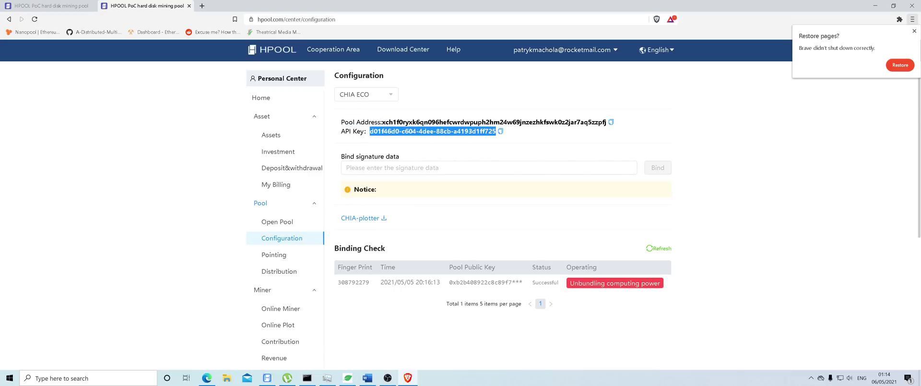
drag(449, 269, 523, 283)
click(483, 248)
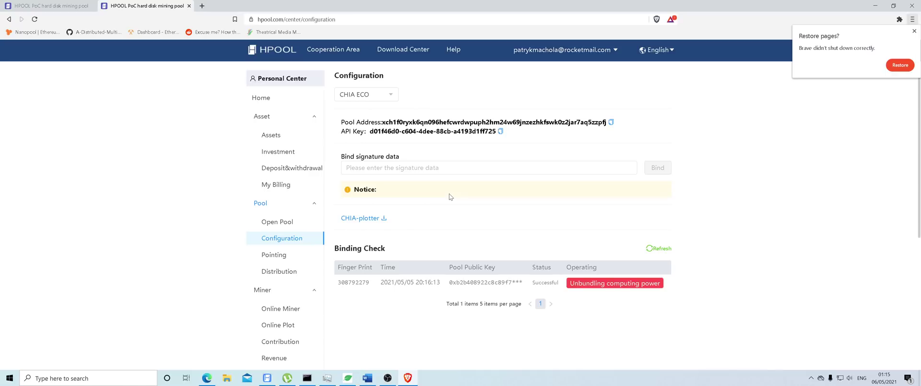
scroll(298, 269, down, 2)
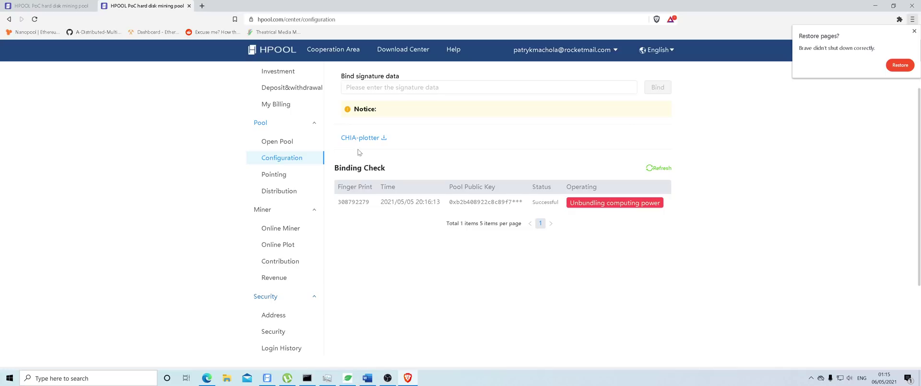
click(403, 53)
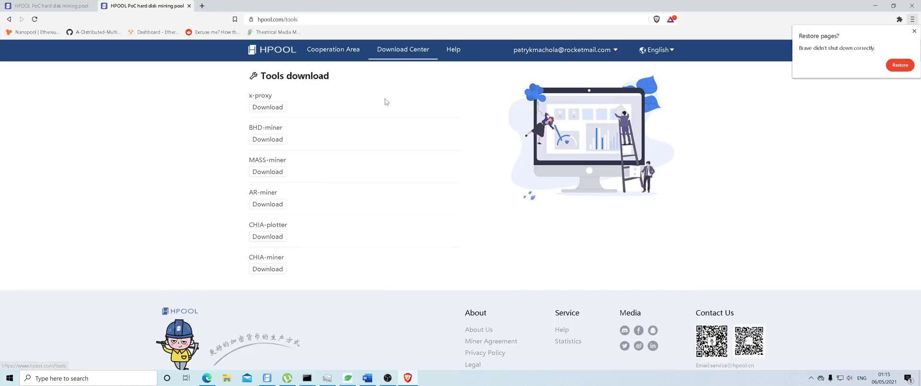
Open the CHIA-plotter and CHIA-miner releases and download chia-plotter-gui-v0.11-win64.exe
middle_click(275, 242)
middle_click(277, 270)
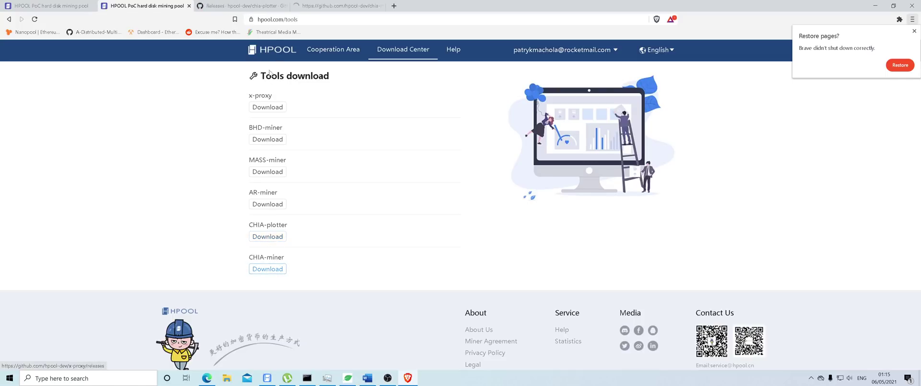
click(259, 3)
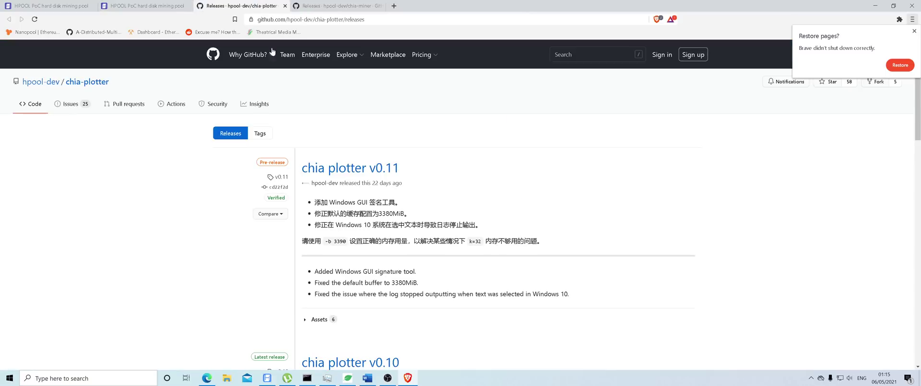
click(334, 169)
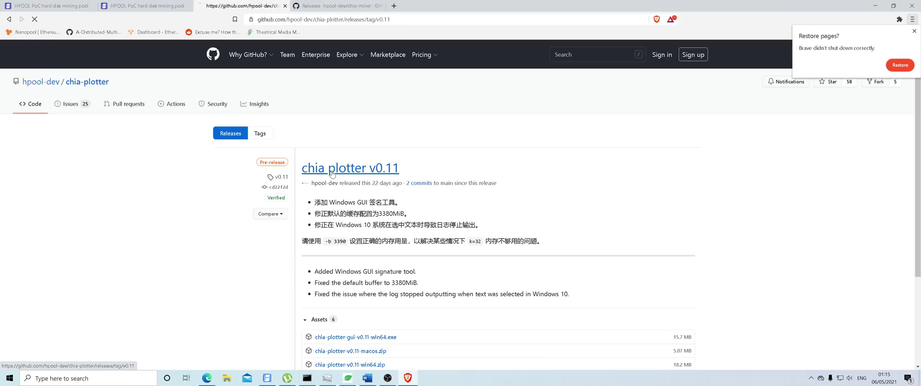
scroll(355, 231, down, 2)
click(367, 258)
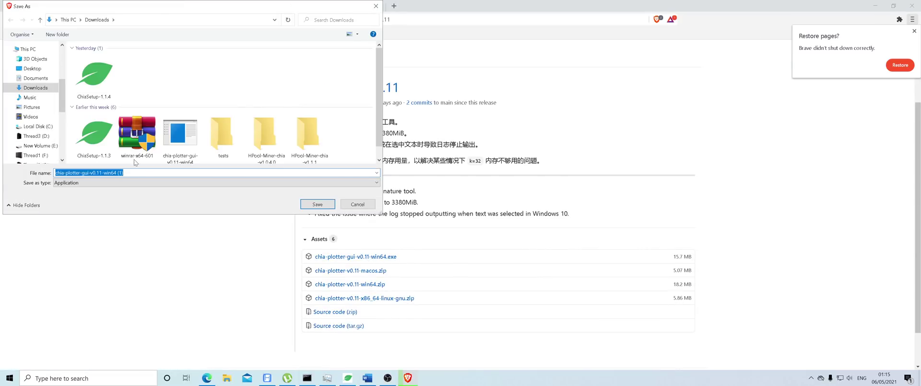
Create an 'Hpool tutorial' folder in Downloads and save the plotter exe into it
right_click(161, 90)
mouse_move(199, 176)
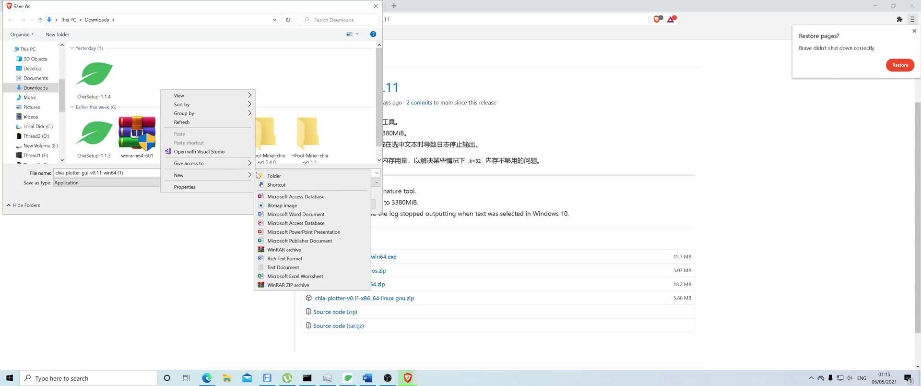
click(278, 176)
text(Hpool tutorial)
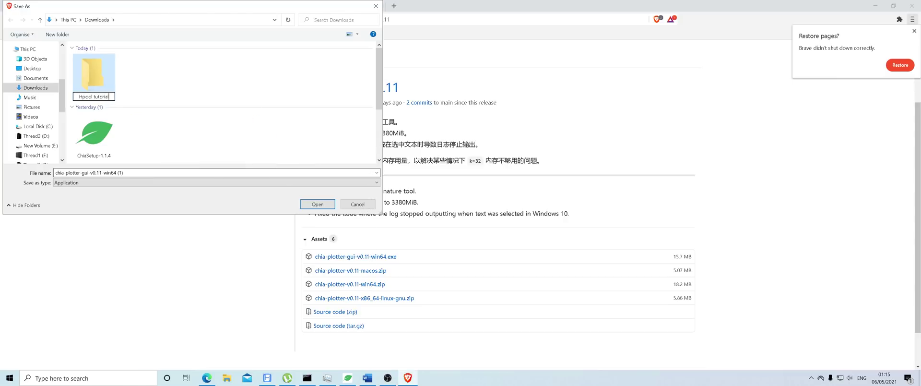
key(Return)
click(316, 204)
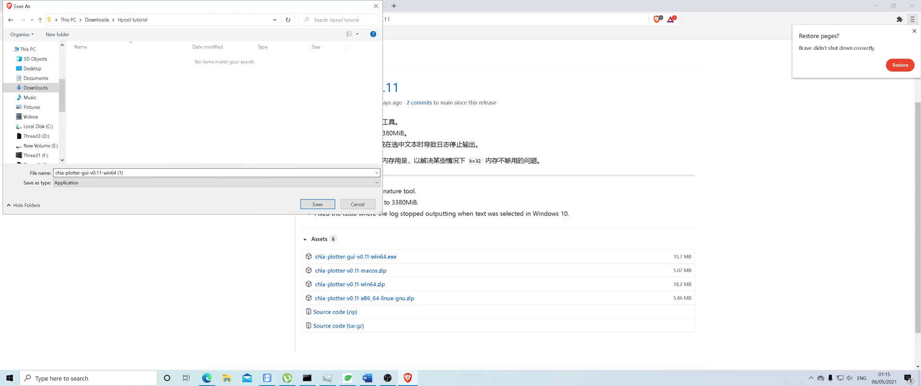
click(317, 204)
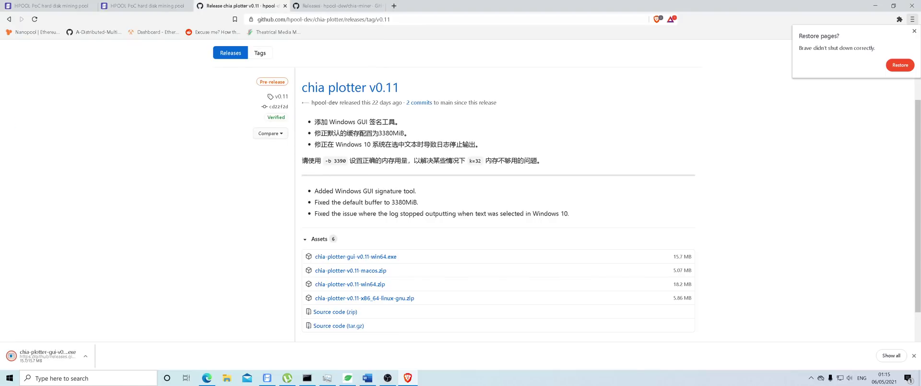
Save HPool-Miner-chia-v1.1.1.zip from the chia-miner releases into Hpool tutorial
click(341, 6)
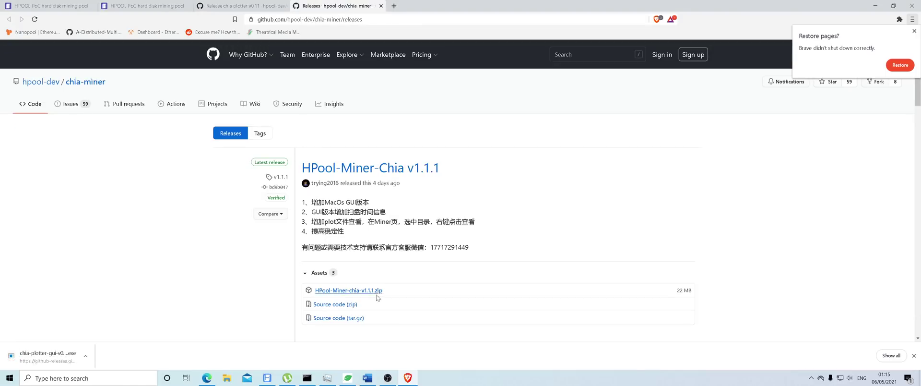
click(325, 291)
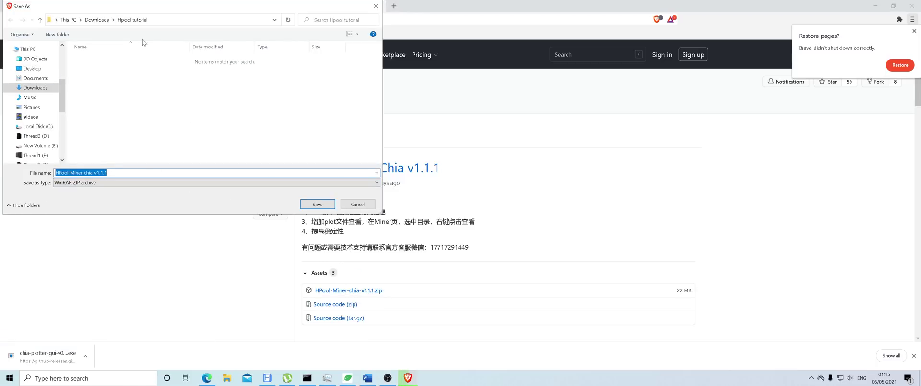
click(318, 204)
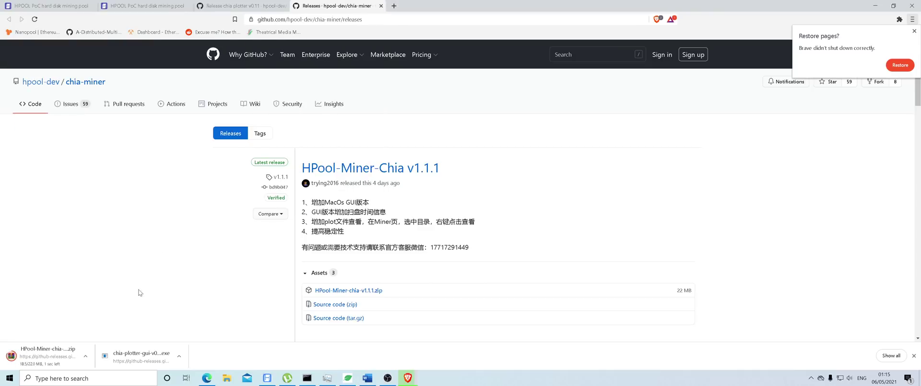
click(232, 381)
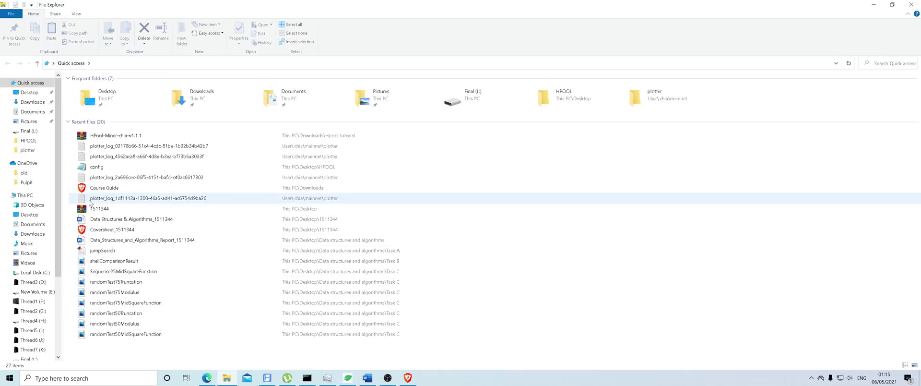
In Downloads > Hpool tutorial, extract the HPool-Miner-chia-v1.1.1 zip here
click(15, 103)
double_click(113, 102)
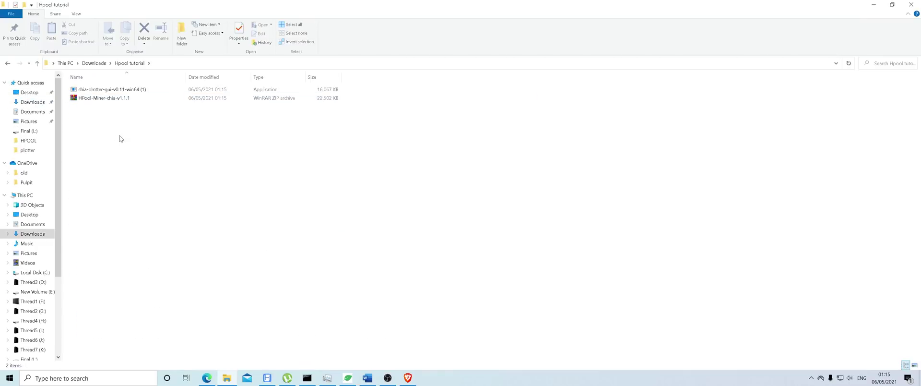
right_click(138, 99)
click(128, 98)
click(276, 125)
click(268, 98)
right_click(240, 99)
click(194, 133)
click(93, 98)
right_click(94, 98)
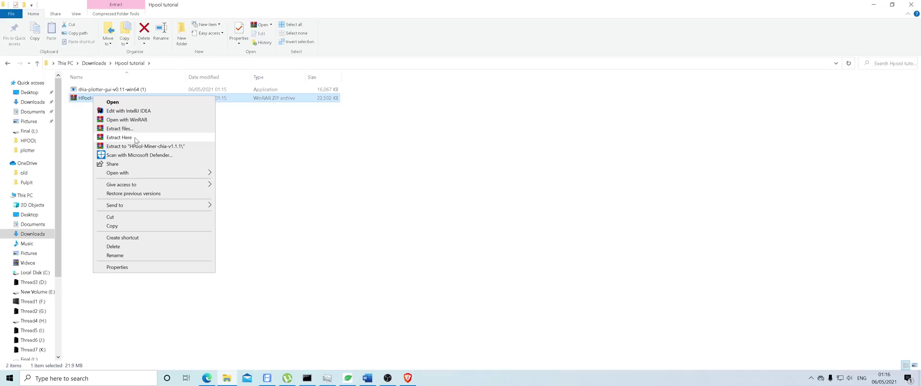
click(136, 139)
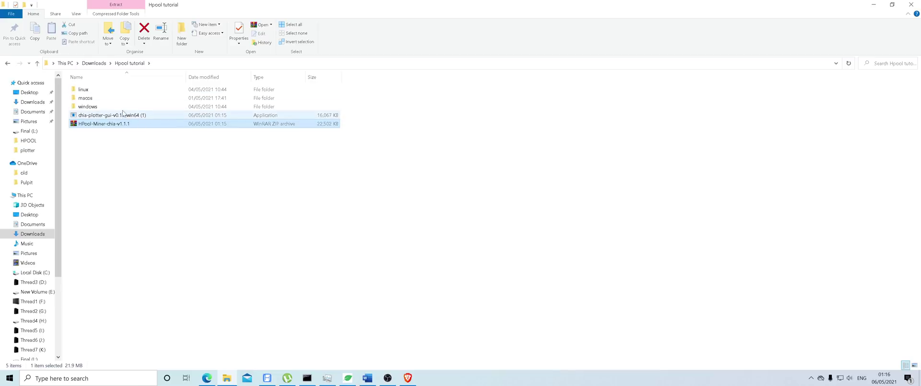
Inspect the extracted items: the linux folder, chia-plotter application and windows folder
click(139, 106)
click(138, 89)
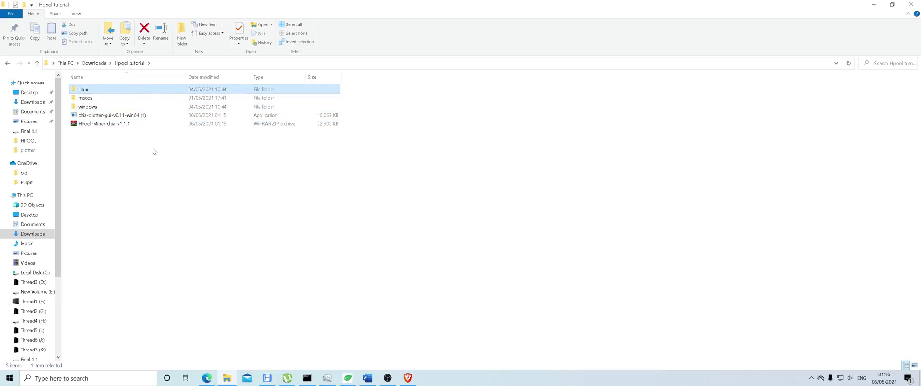
click(143, 115)
click(142, 108)
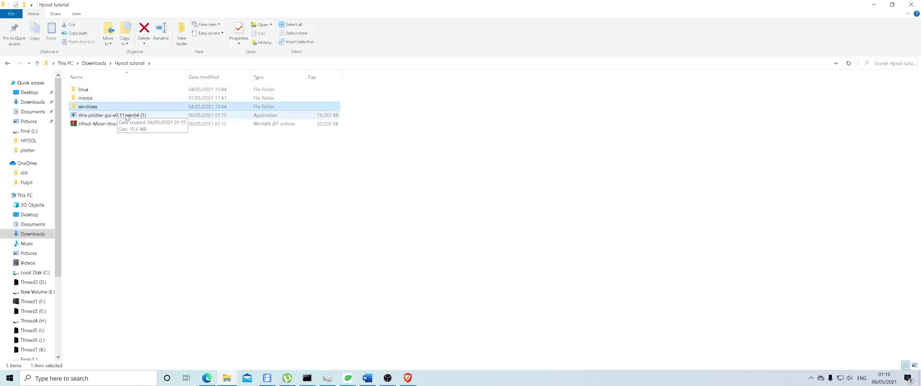